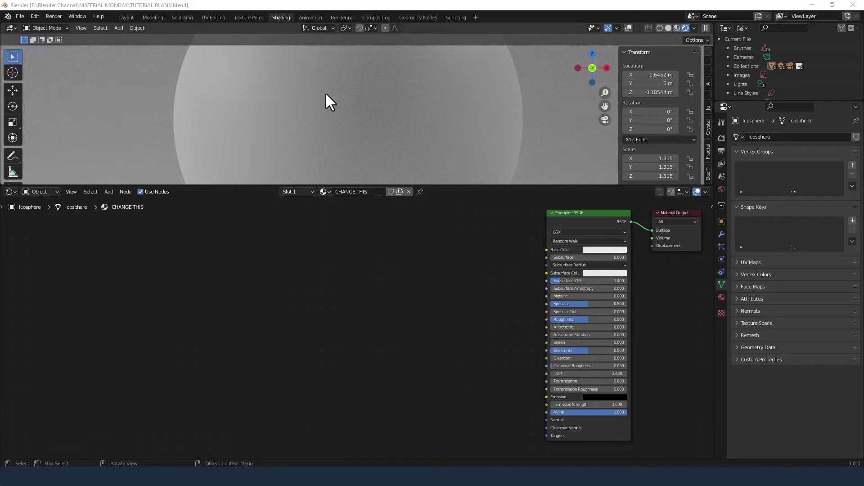
Replace the Principled BSDF node with a new Diffuse BSDF node beside the Material Output.
drag(503, 271, 598, 355)
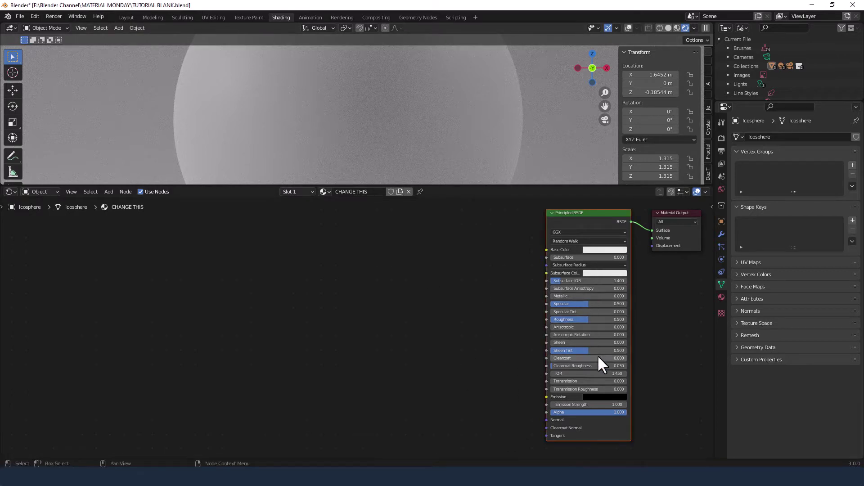
key(Delete)
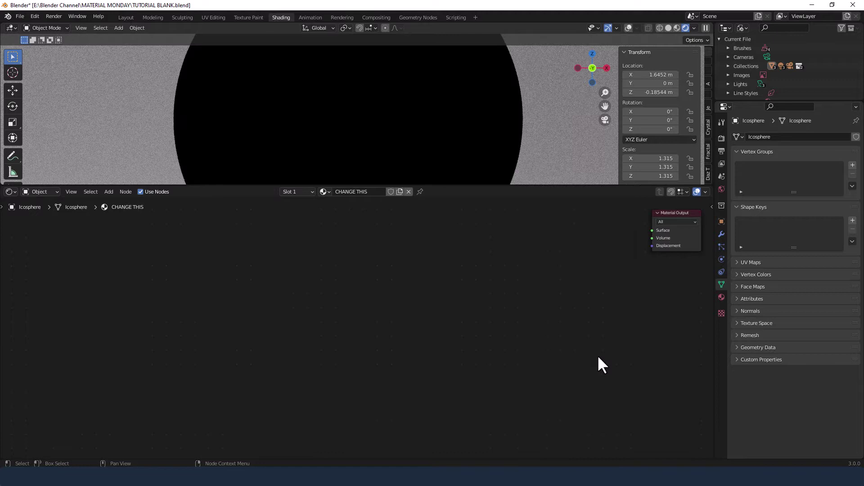
key(shift+a)
click(471, 288)
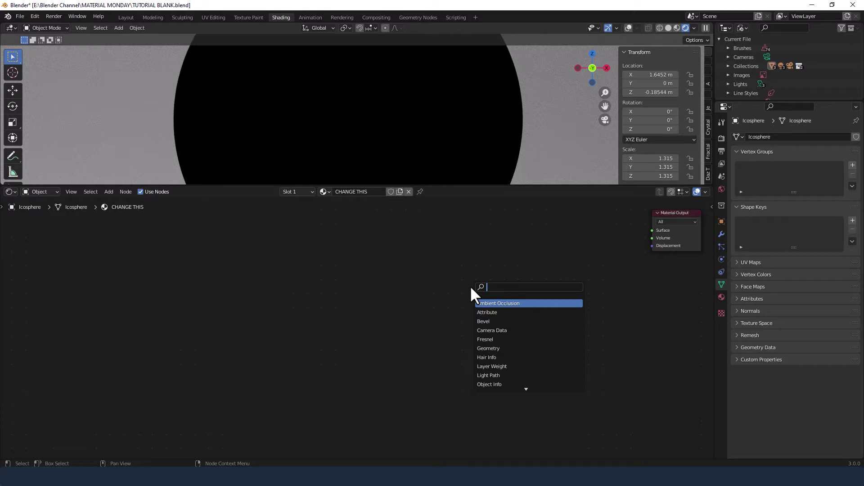
text(diff)
key(Return)
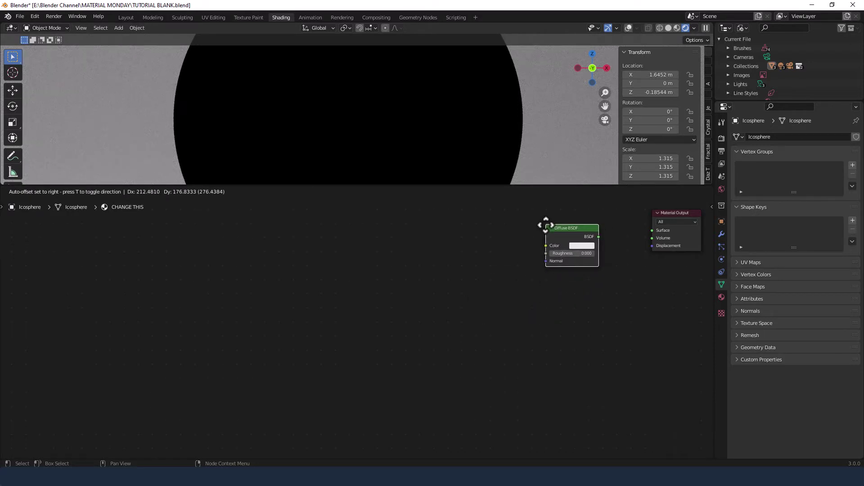
click(546, 225)
Add a Glossy BSDF node directly below the Diffuse BSDF.
key(shift+a)
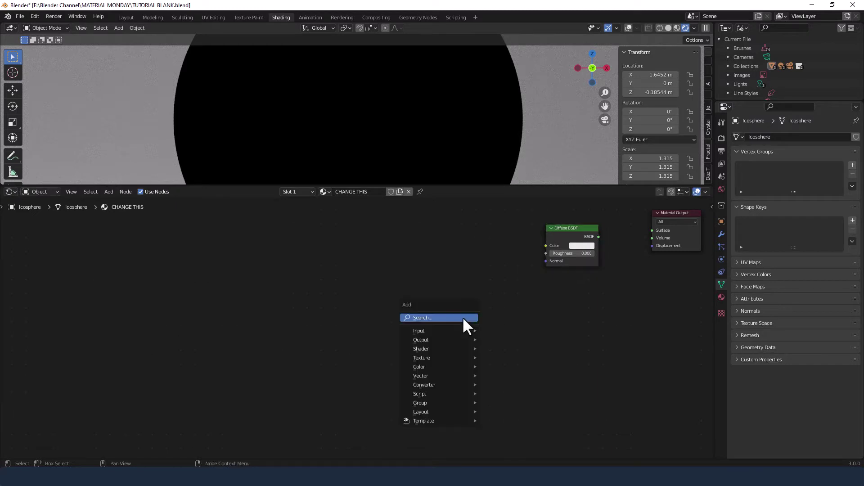
click(463, 317)
text(glos)
key(Return)
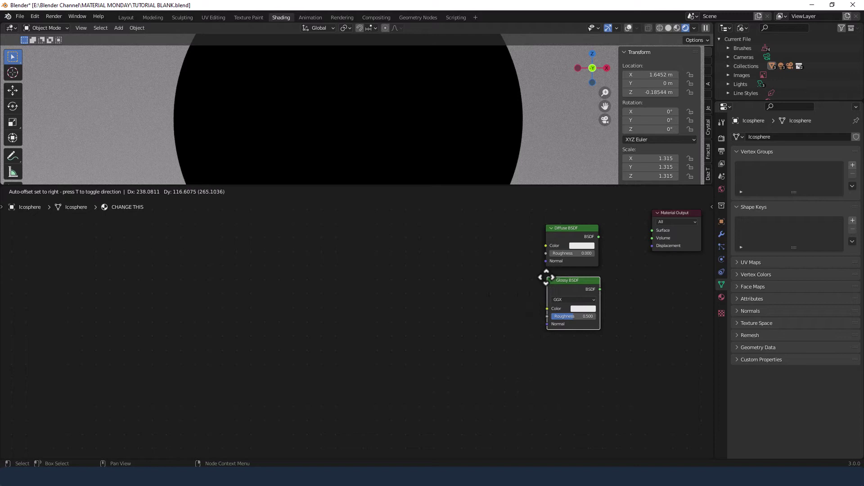
click(546, 277)
Add a Layer Weight node directly above the Diffuse BSDF.
middle_drag(485, 296, 468, 365)
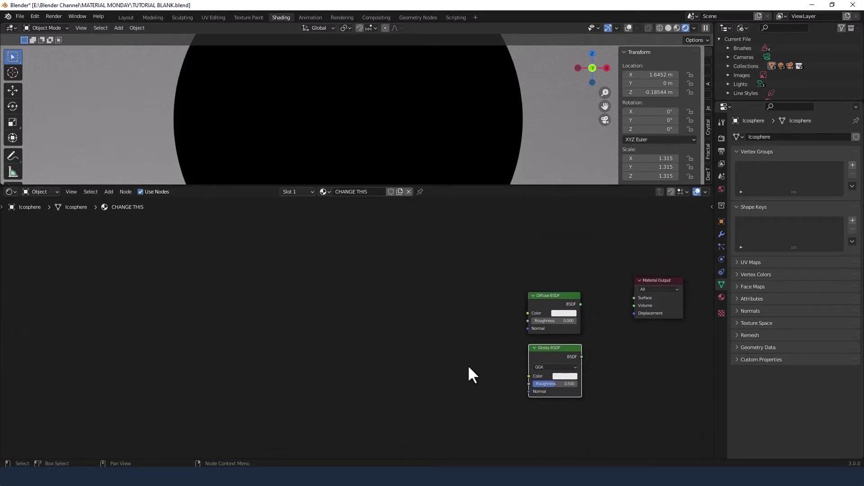
key(shift+a)
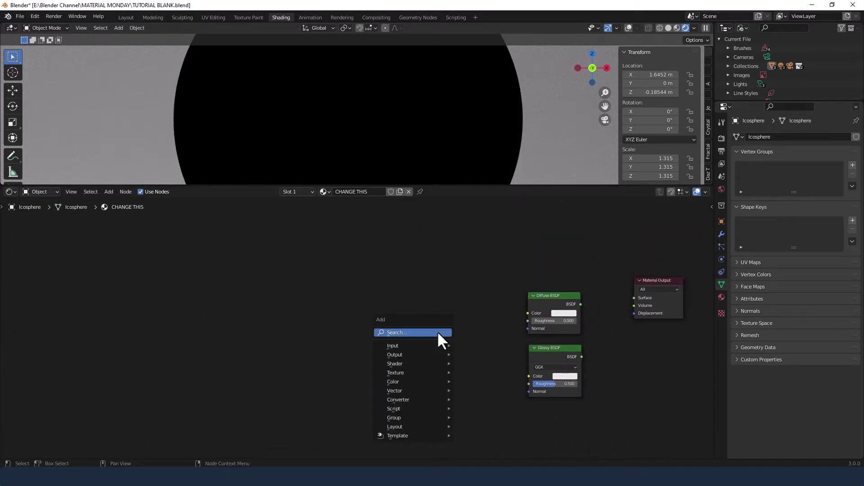
click(436, 333)
text(layer)
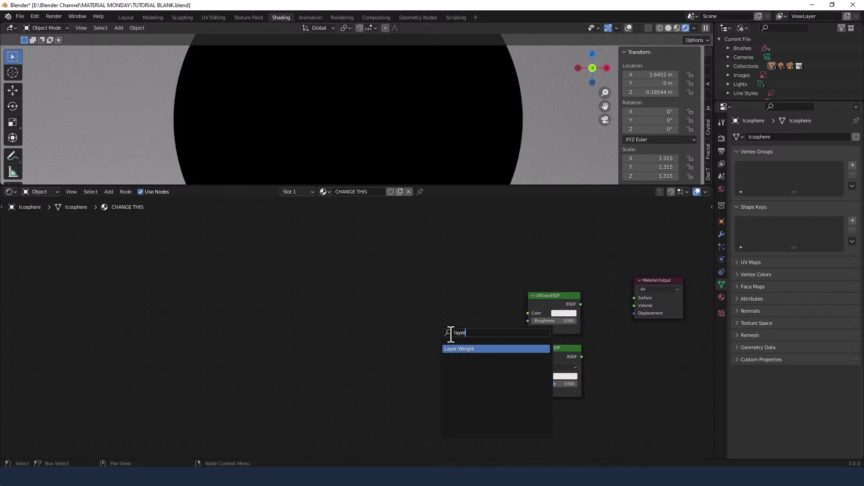
click(460, 349)
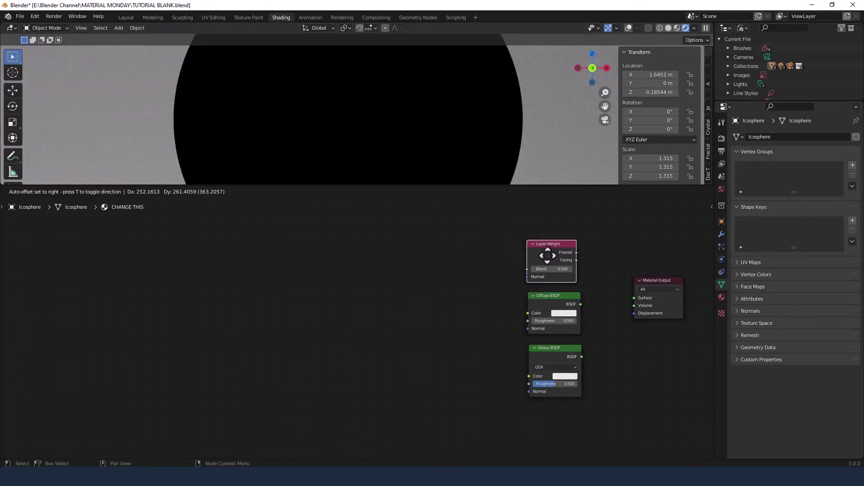
click(549, 255)
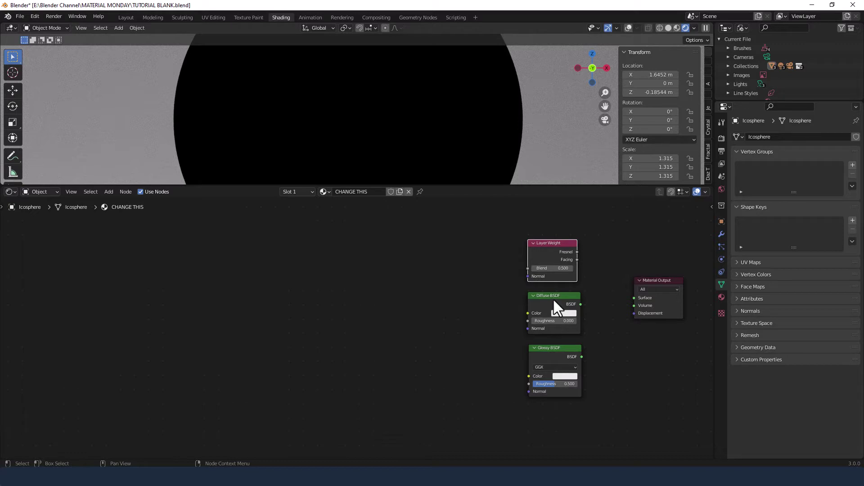
Combine the Diffuse and Glossy BSDFs in a Mix Shader and shift these nodes with Layer Weight away from the Material Output.
key(ctrl+shift)
ctrl+shift+right_drag(553, 301, 554, 305)
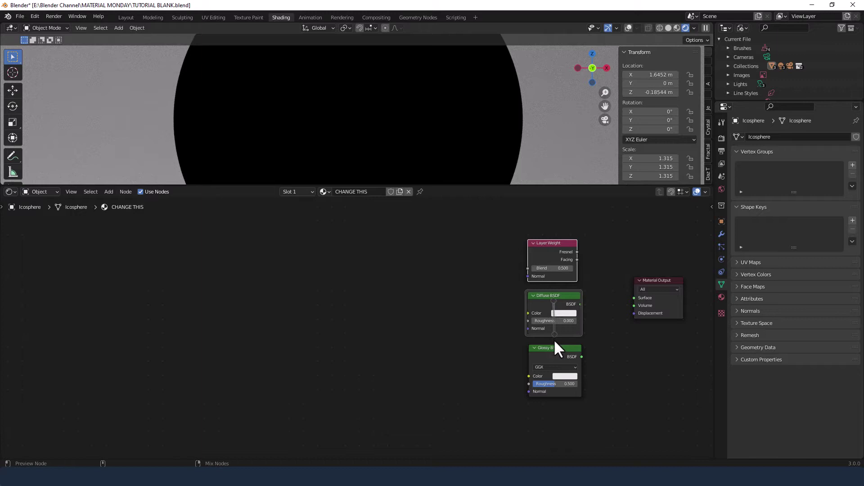
ctrl+shift+right_drag(554, 339, 555, 359)
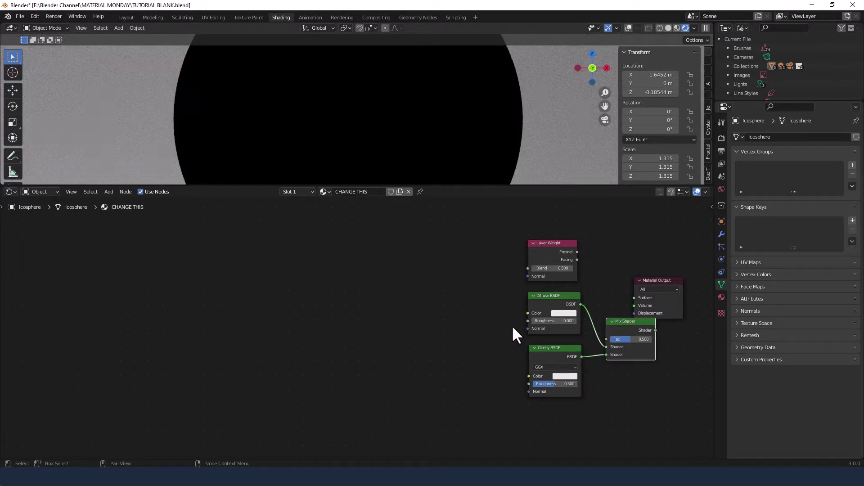
drag(501, 271, 606, 395)
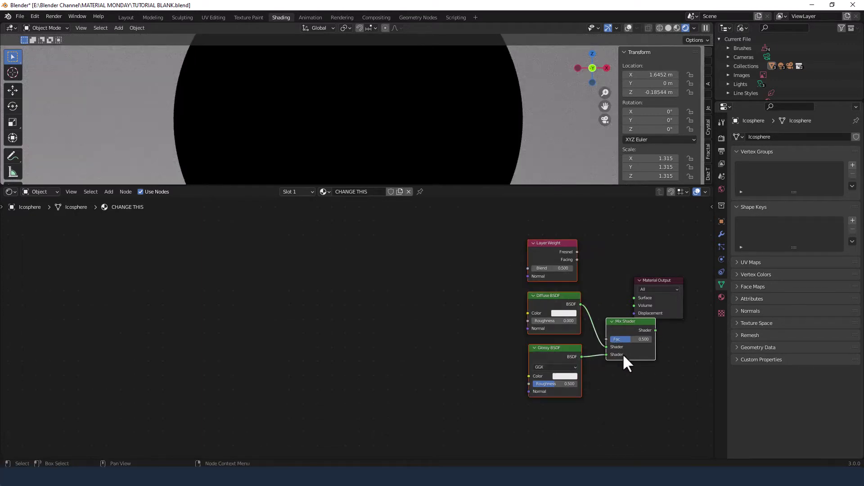
drag(624, 356, 570, 324)
click(532, 239)
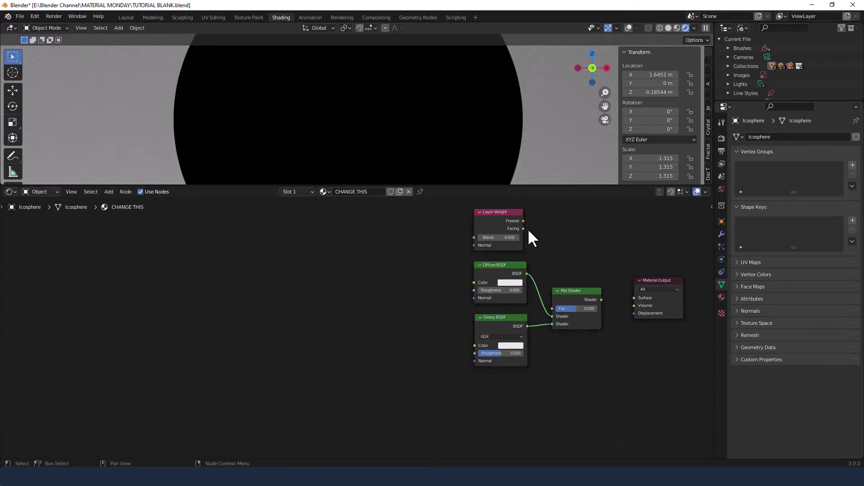
Connect Layer Weight's Facing output to the Mix Shader's Fac input and set its Blend to 0.1.
drag(523, 229, 545, 263)
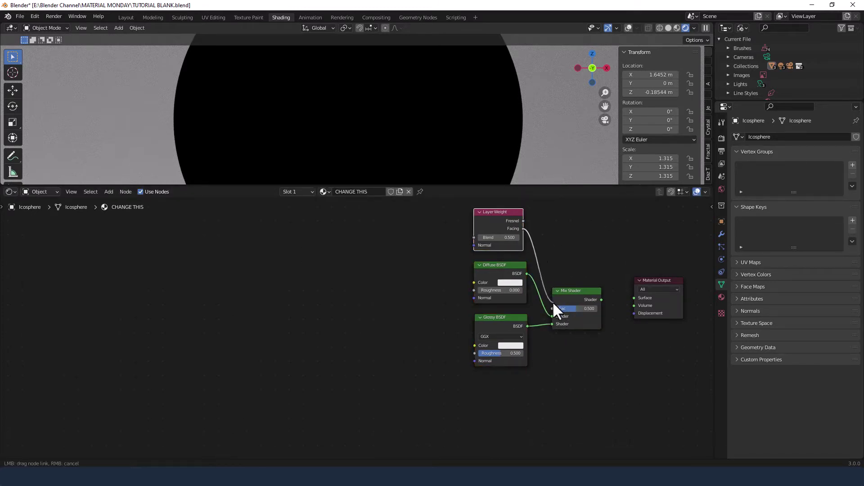
drag(553, 305, 553, 308)
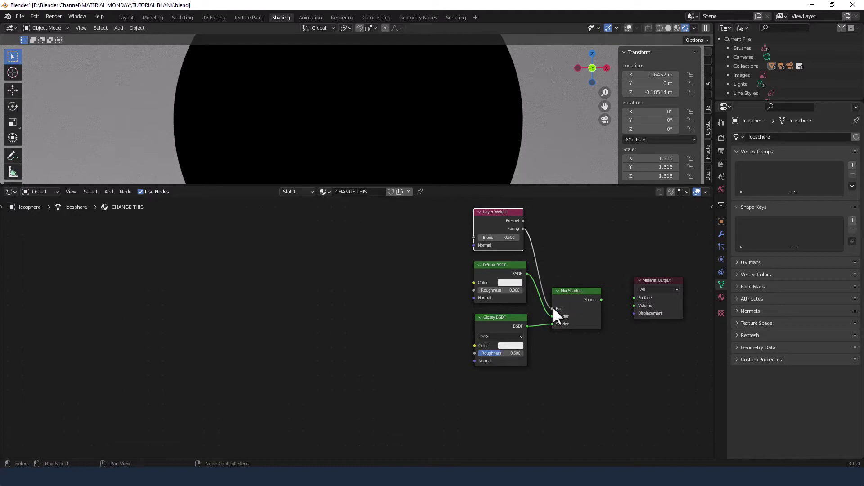
click(505, 239)
text(.1)
key(Return)
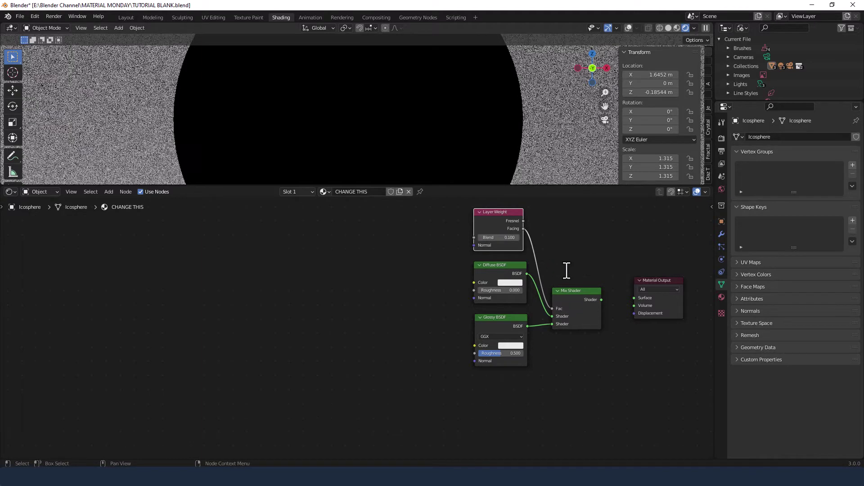
Connect the Mix Shader to the Material Output's Surface input and move the Material Output slightly closer.
drag(601, 300, 641, 283)
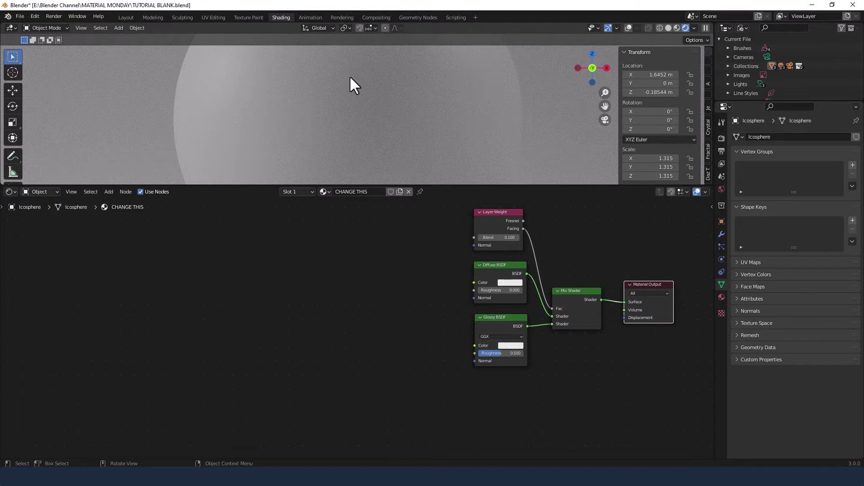
click(392, 294)
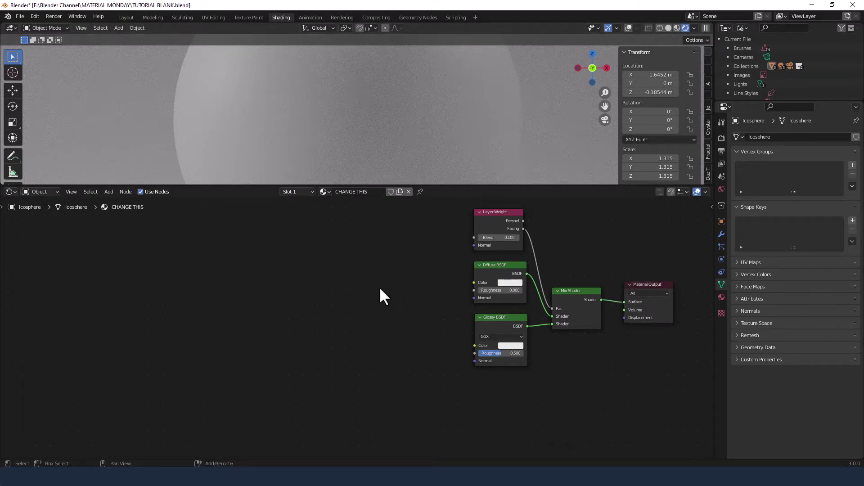
Add a Bump node and connect its Normal output to the Normal inputs of the Diffuse and Glossy BSDFs.
key(shift+a)
text(bump)
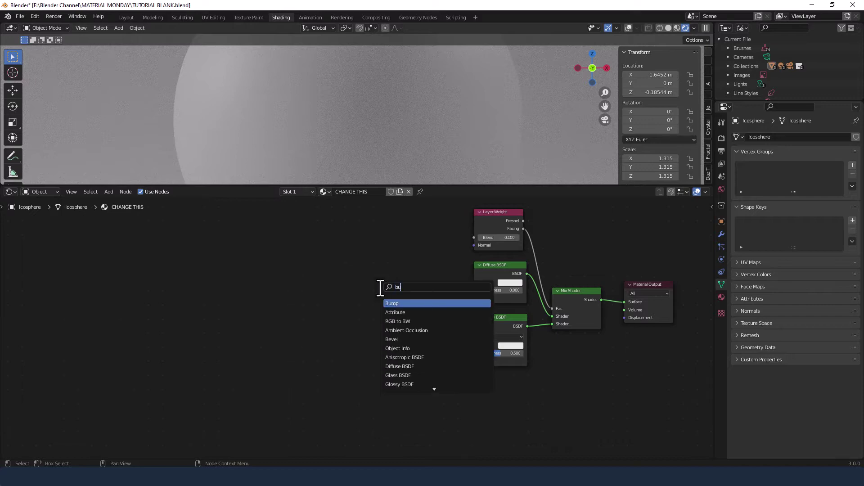
key(Return)
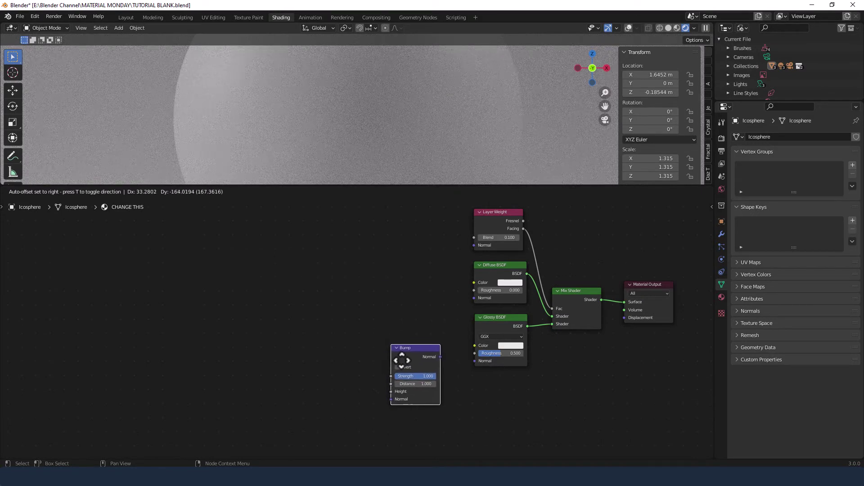
click(403, 362)
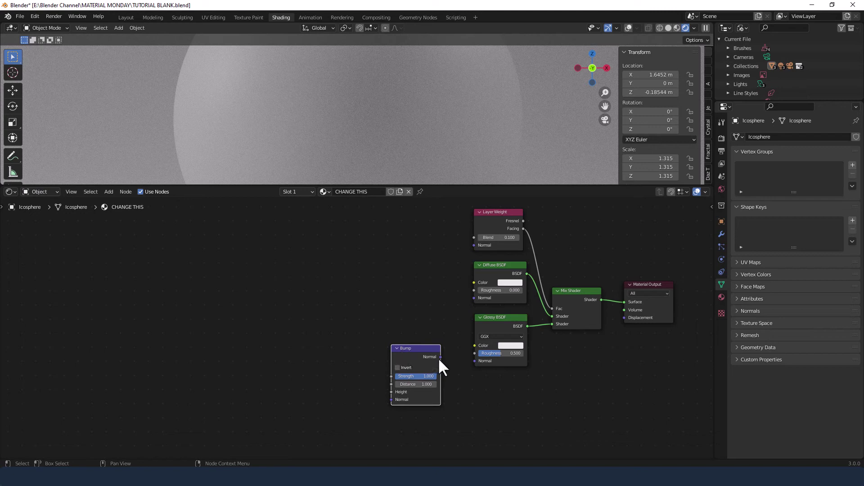
drag(440, 357, 471, 298)
Add a Texture Coordinate node and connect its Normal output to Layer Weight's Normal input.
click(324, 288)
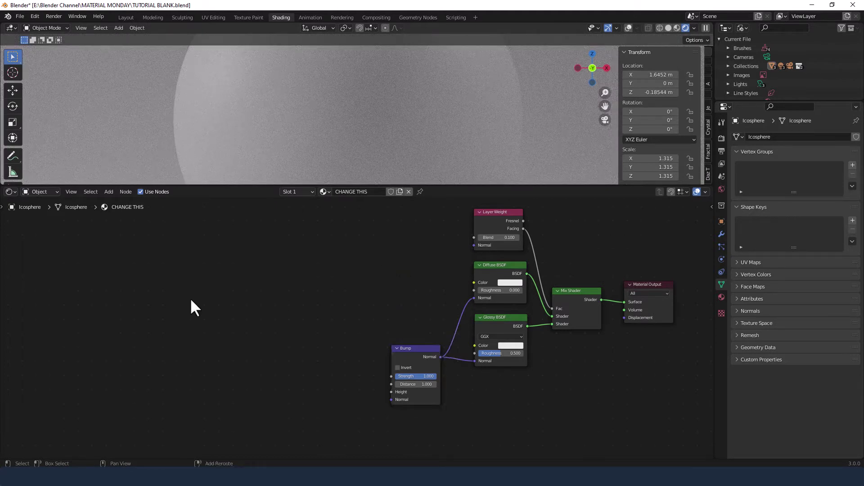
key(shift+a)
text(text)
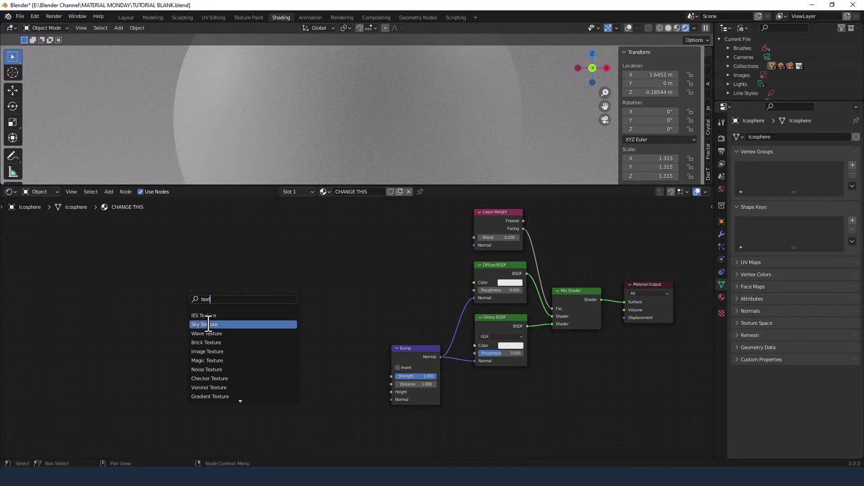
text(ure c)
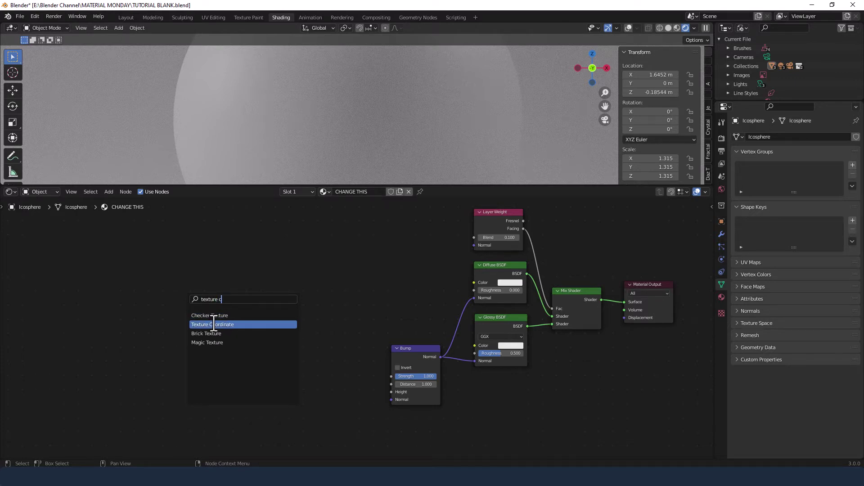
click(205, 326)
click(293, 237)
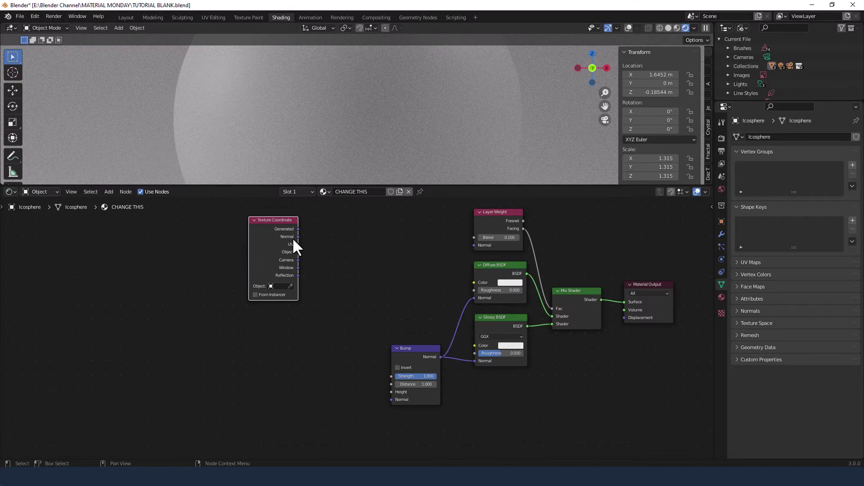
drag(297, 236, 473, 246)
Add an RGB node just below the link between Texture Coordinate and Layer Weight.
click(380, 278)
key(shift+a)
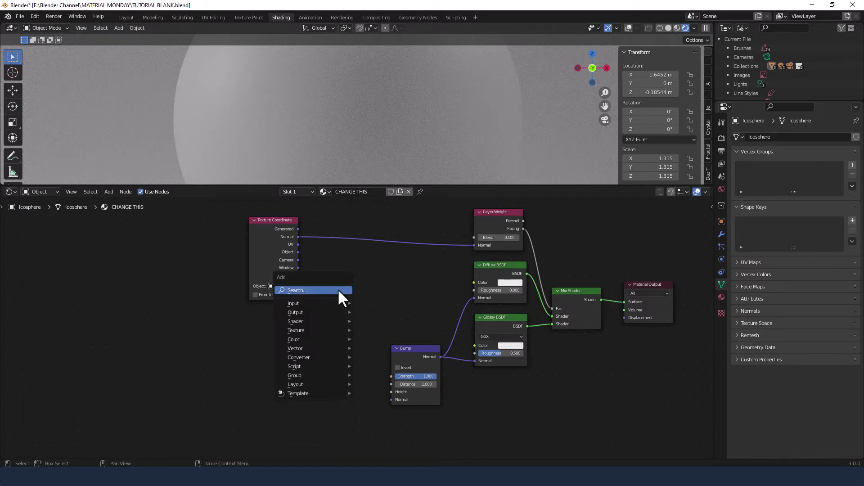
text(rgb)
key(Return)
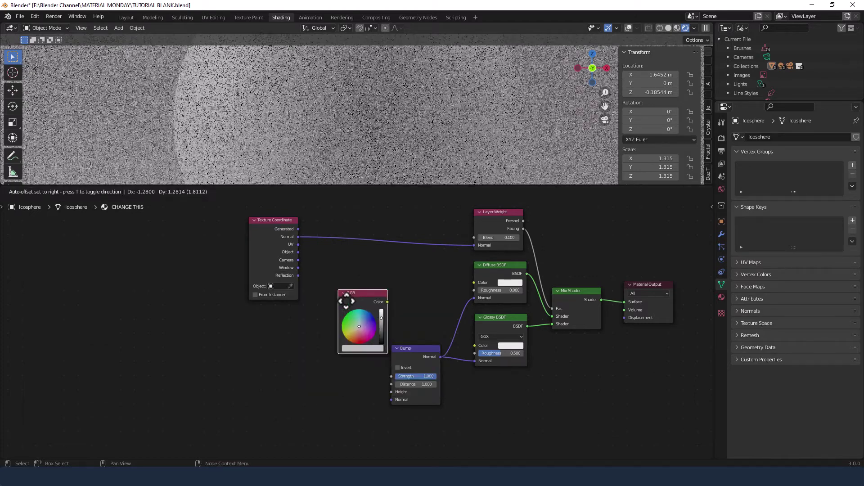
click(328, 282)
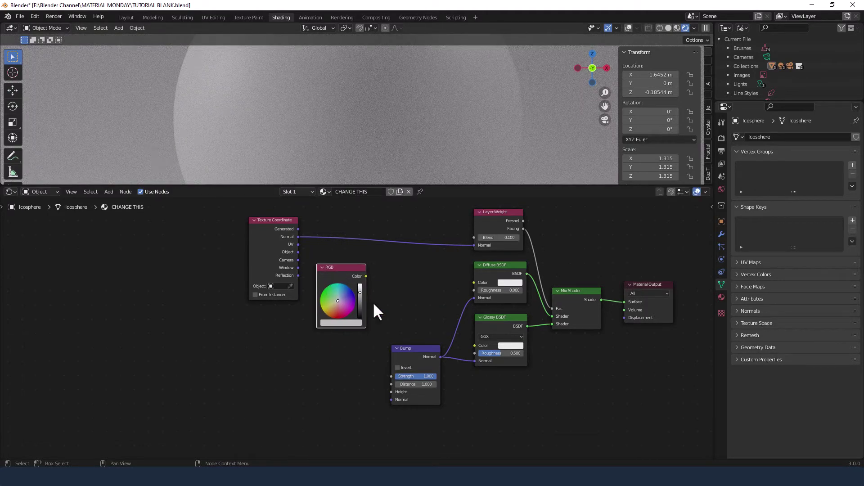
Add a Bright/Contrast node between the RGB node and the Diffuse BSDF.
key(shift+a)
click(404, 300)
text(br)
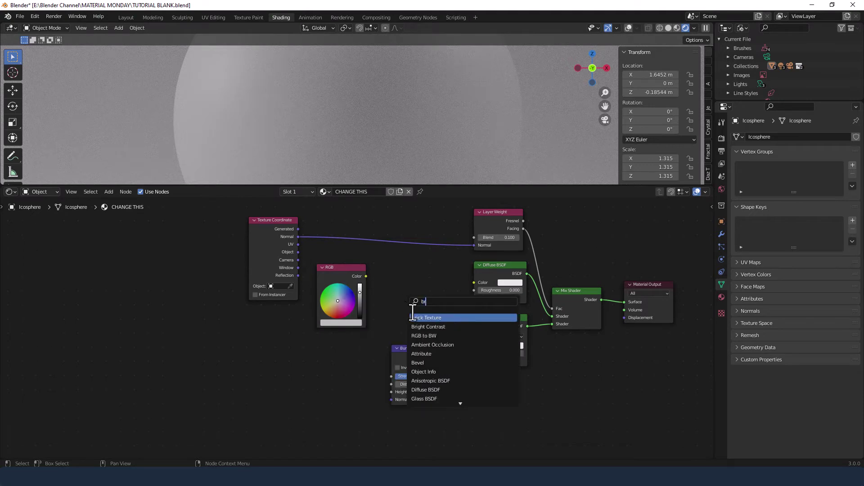
click(421, 327)
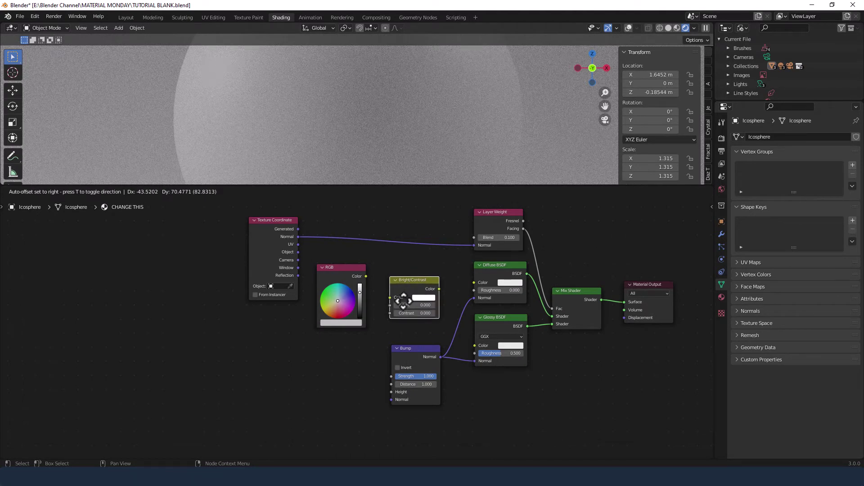
click(404, 298)
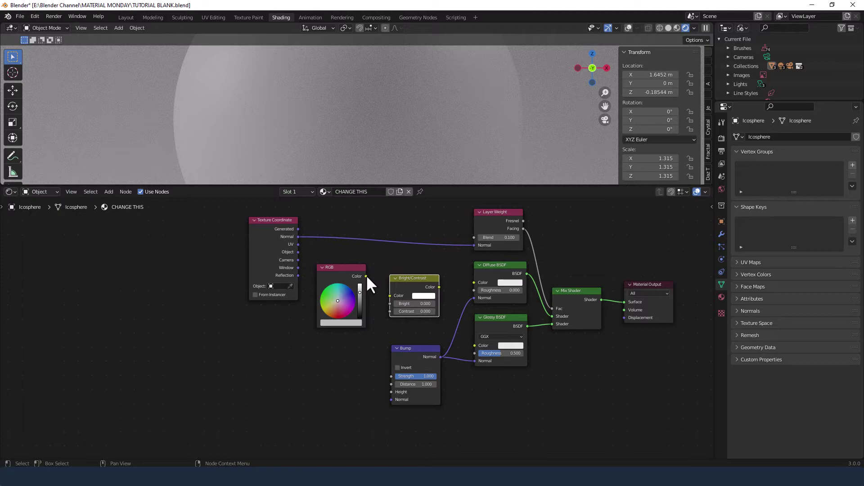
Connect the RGB node's Color output to the Color inputs of the Diffuse BSDF and the Bright/Contrast node.
drag(366, 276, 472, 280)
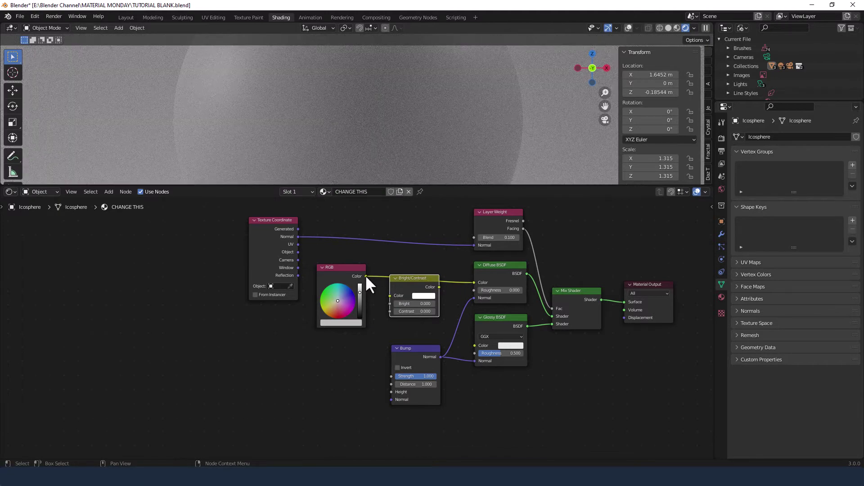
drag(365, 276, 388, 299)
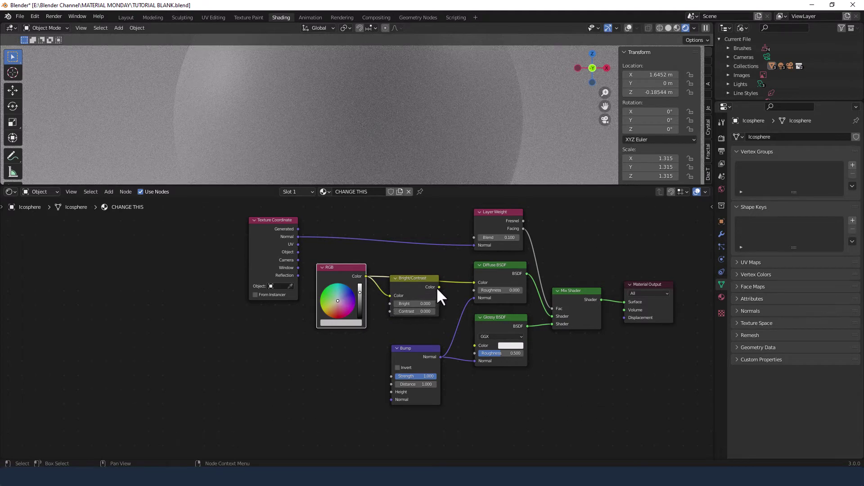
Connect the Bright/Contrast node's Color output to the Glossy BSDF's Color input and move the Bright/Contrast node slightly lower.
drag(438, 288, 474, 344)
drag(417, 278, 414, 293)
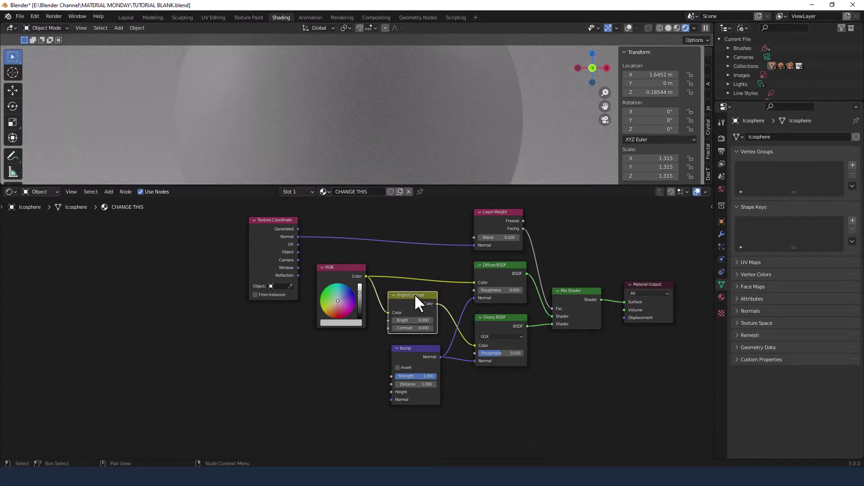
Set the RGB node's color to hex 84563C.
scroll(414, 294, up, 1)
middle_drag(418, 276, 349, 305)
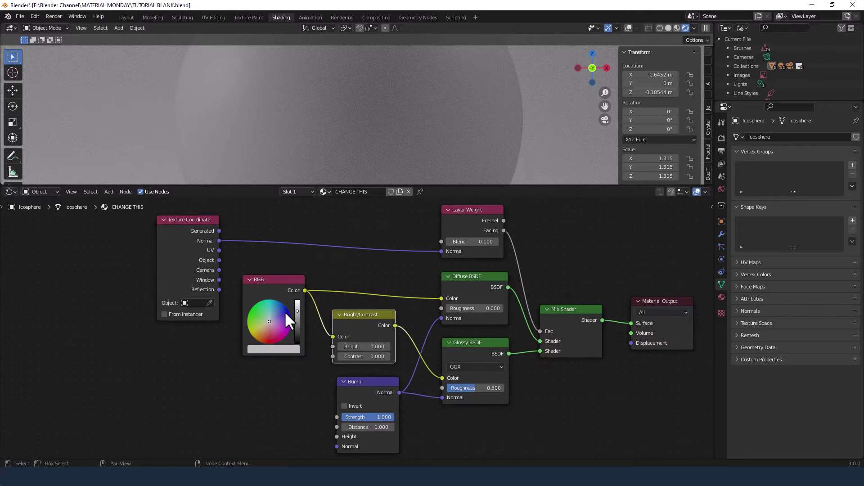
click(273, 349)
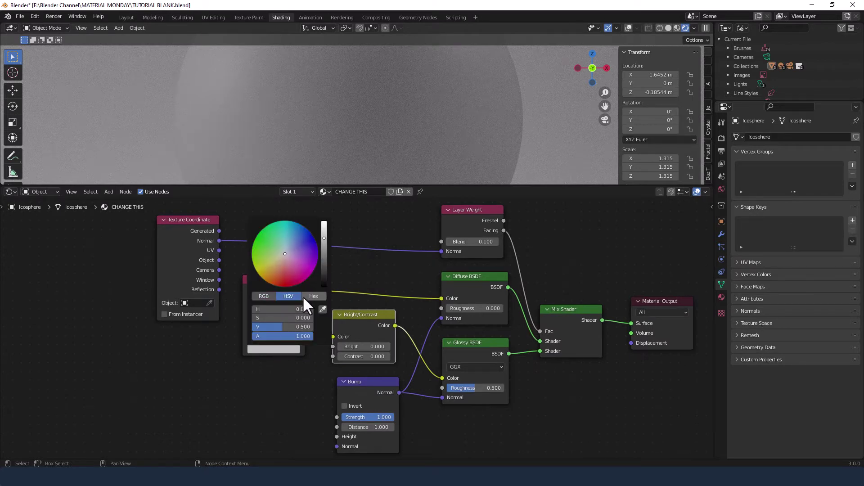
click(309, 295)
click(278, 308)
text(8)
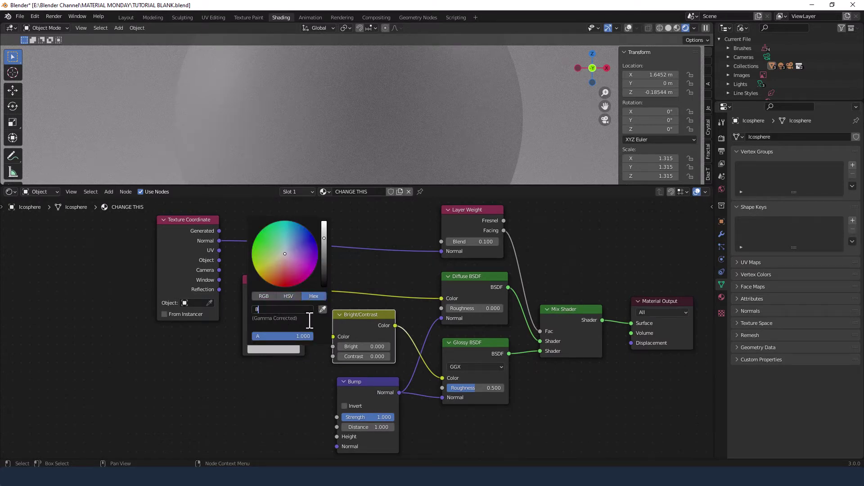
text(4563C)
key(Return)
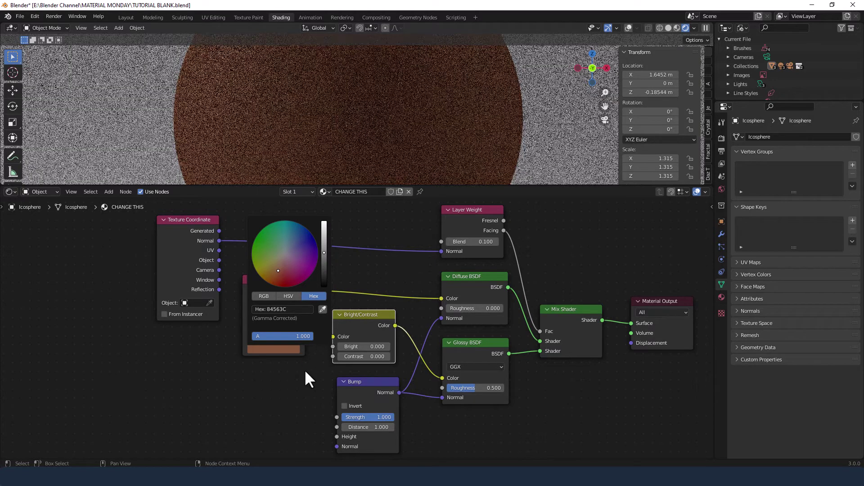
click(304, 369)
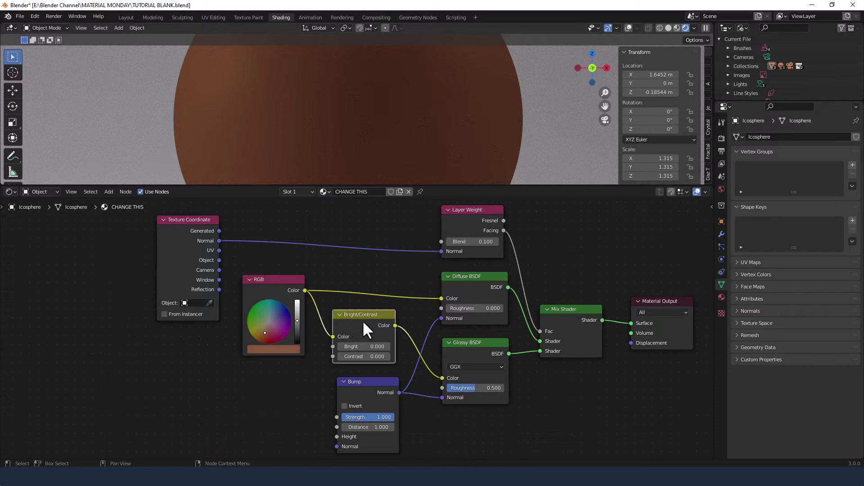
Set the Bright value of the Bright/Contrast node to 0.75.
click(360, 347)
text(.75)
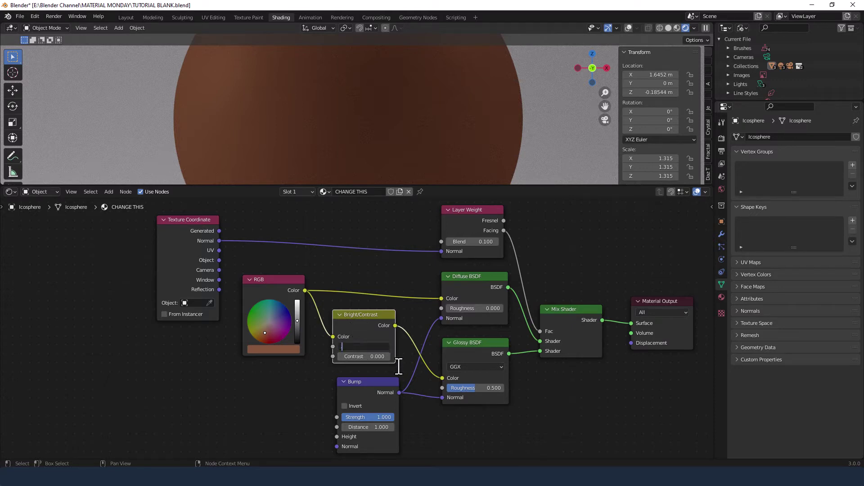
key(Return)
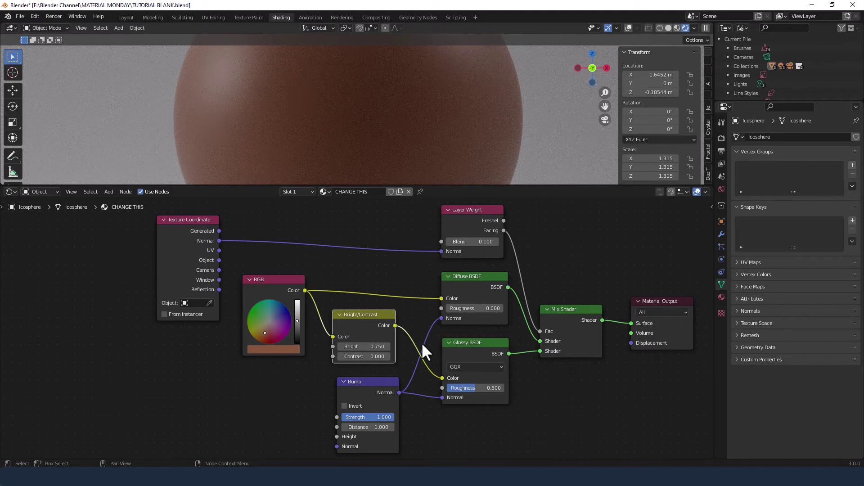
Set the Glossy BSDF's roughness to 0.2.
click(481, 386)
text(.2)
key(Return)
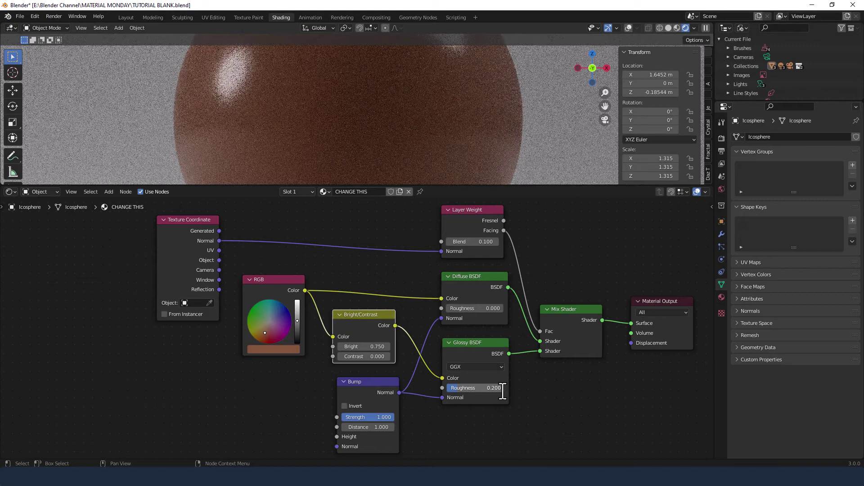
Set the Bump node's strength to 0.5.
click(371, 417)
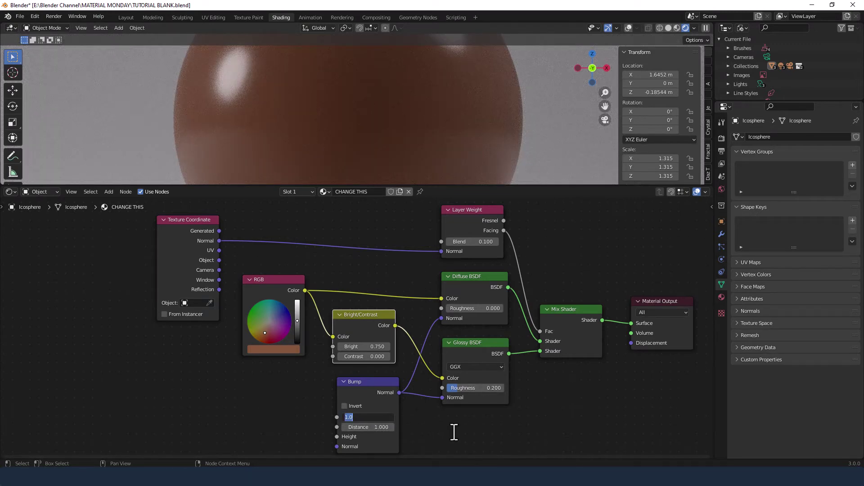
text(.5)
key(Return)
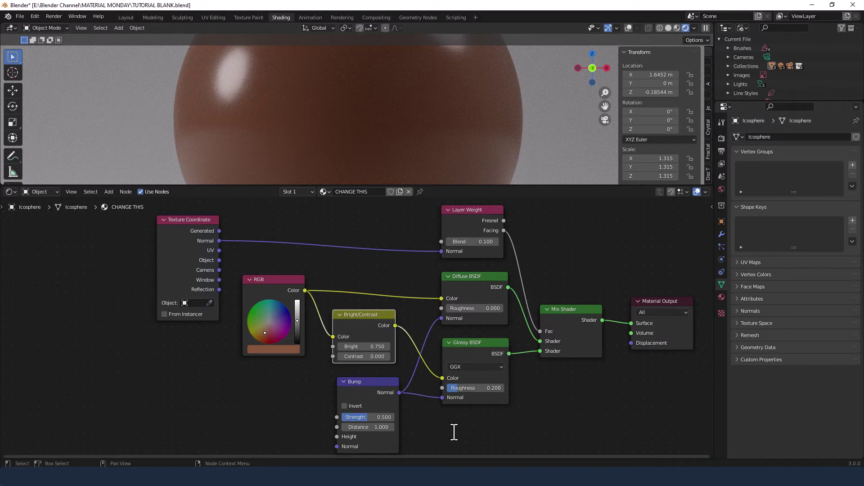
Add a Noise Texture node before the Bump node, below the Texture Coordinate node.
middle_drag(452, 430, 475, 400)
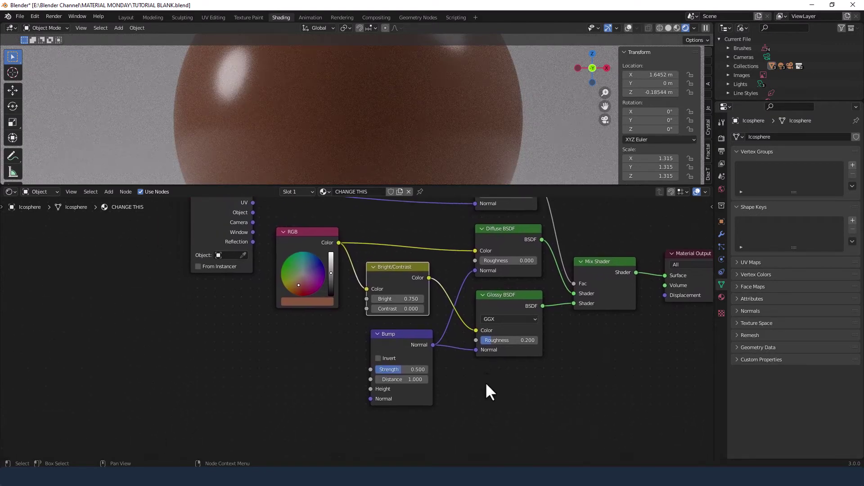
key(shift+a)
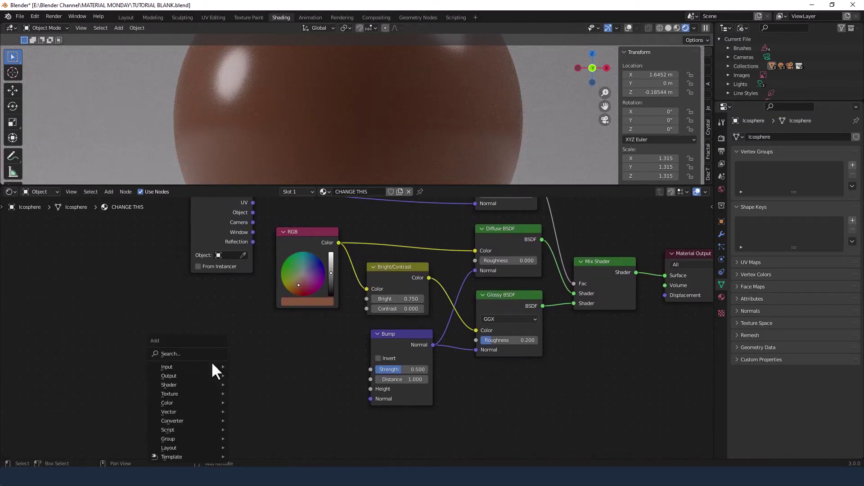
click(188, 355)
text(noi)
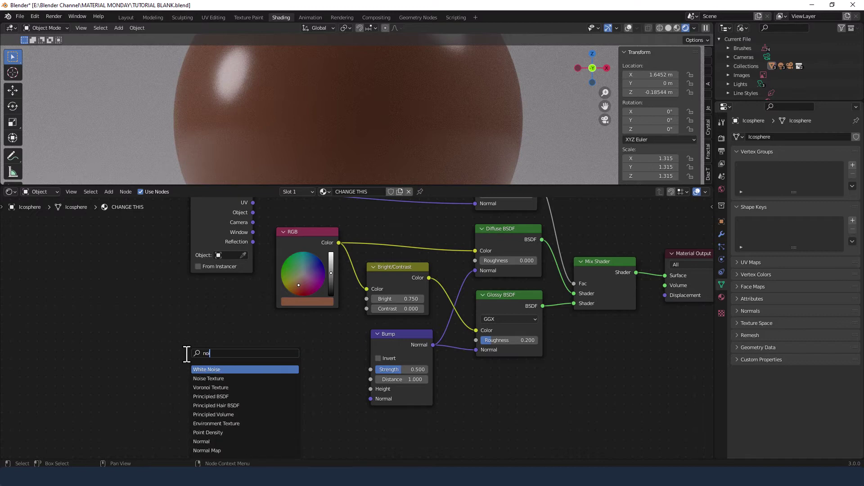
key(Down)
key(Return)
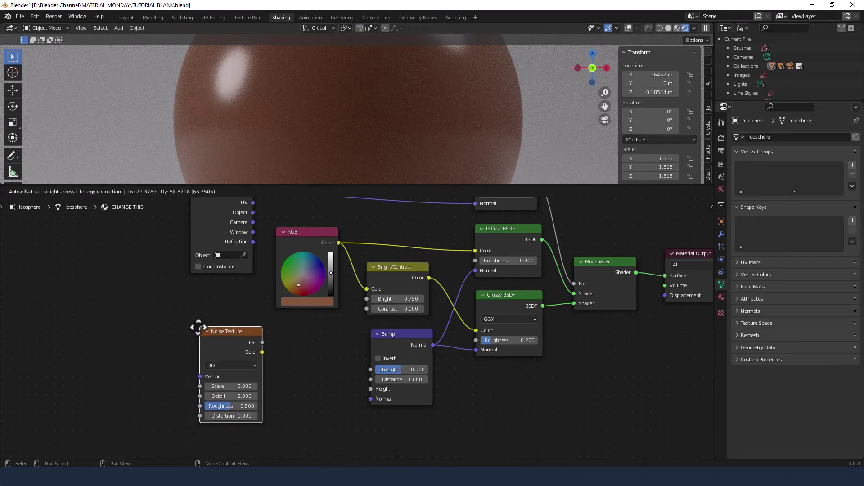
click(198, 328)
Set the Noise Texture's scale to 1.5 and its roughness to 0.44.
click(230, 386)
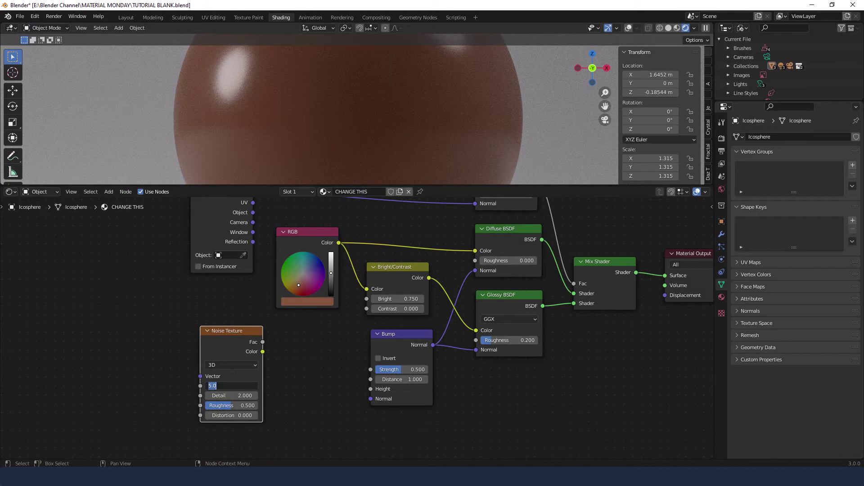
text(1.5)
key(Tab)
key(Tab)
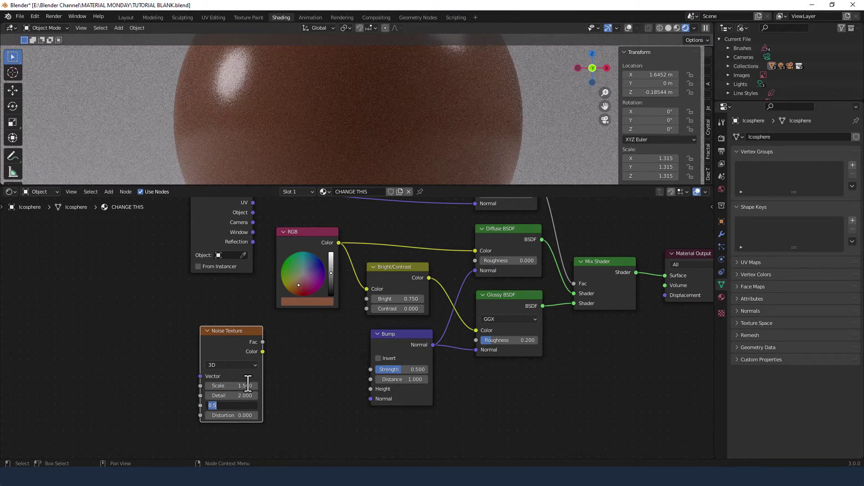
text(0.44)
key(Return)
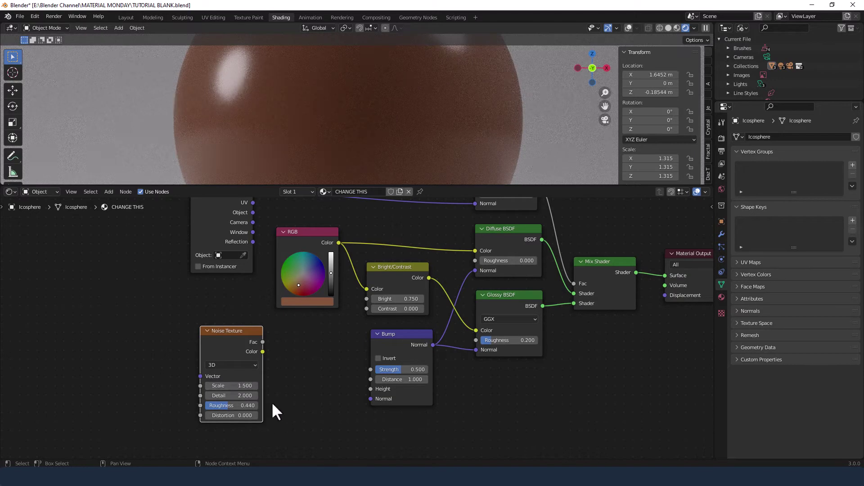
Add an RGB to BW node between the Noise Texture and the Bump node.
key(shift+a)
text(rgb)
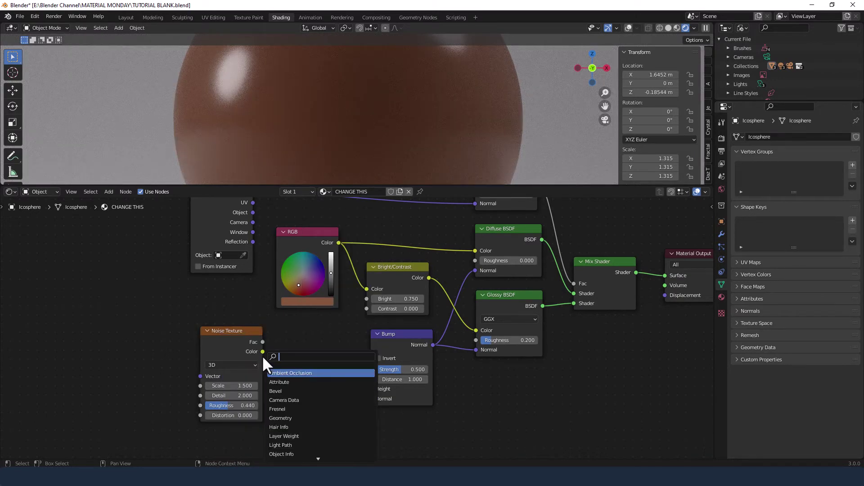
click(288, 382)
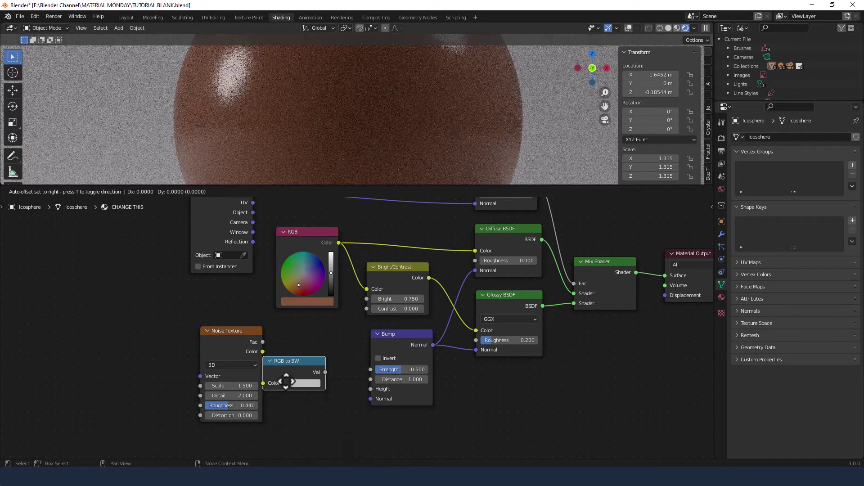
click(308, 372)
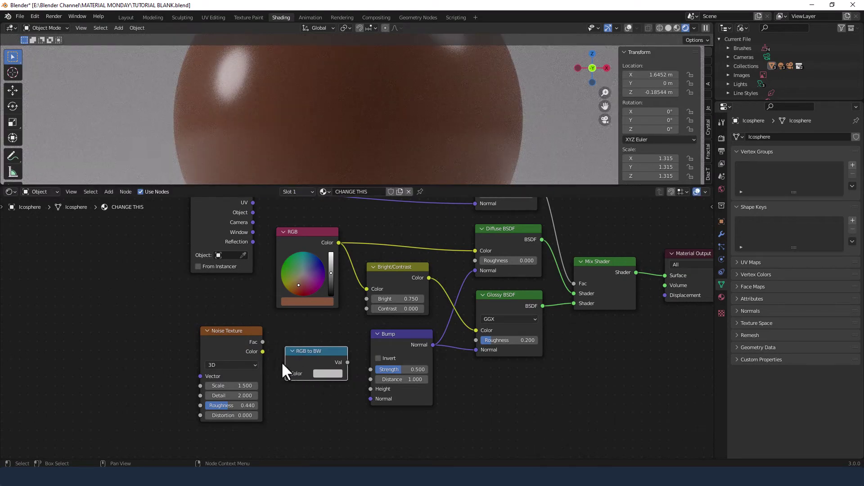
Connect the Noise Texture's Color output to RGB to BW, and its Val output to the Bump node's Height input.
drag(262, 352, 284, 375)
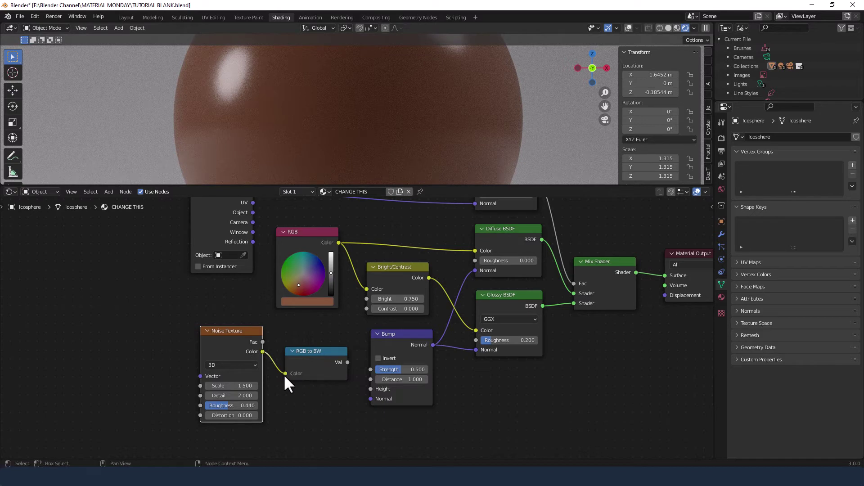
click(346, 361)
drag(349, 362, 368, 390)
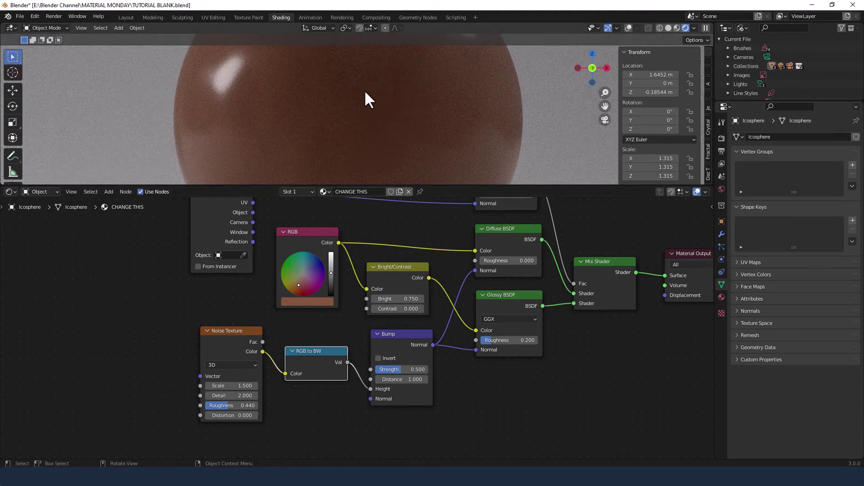
scroll(367, 96, down, 5)
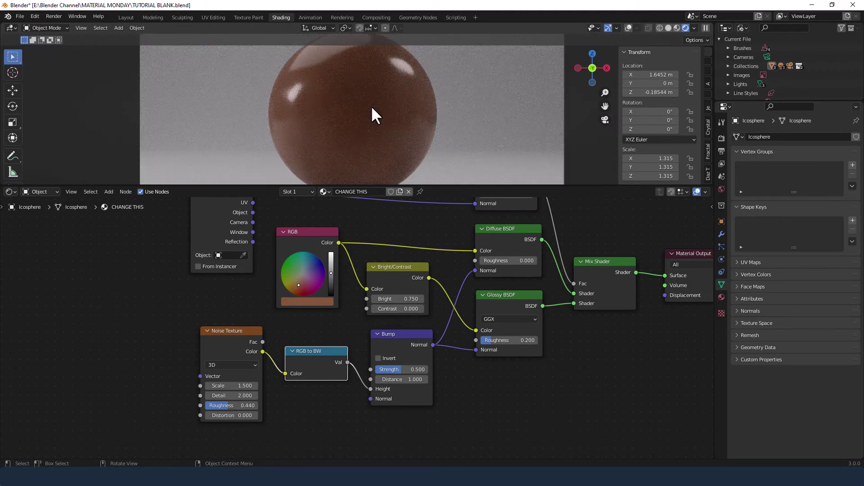
scroll(371, 108, up, 2)
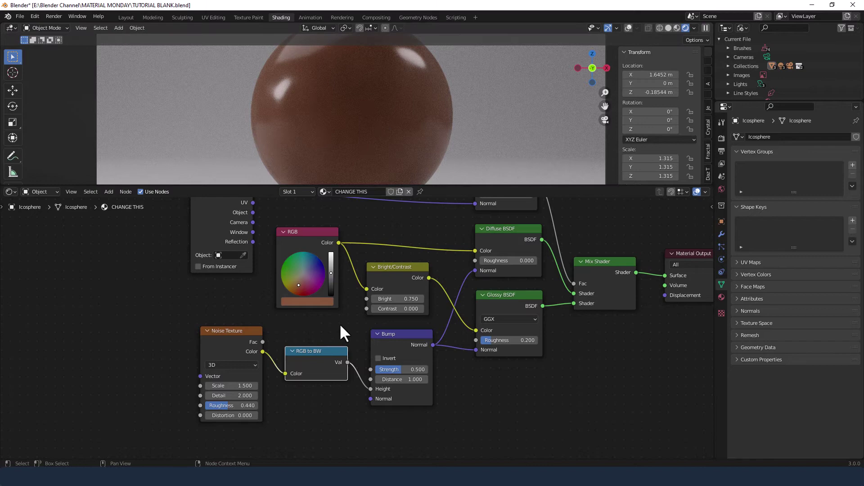
scroll(341, 317, down, 2)
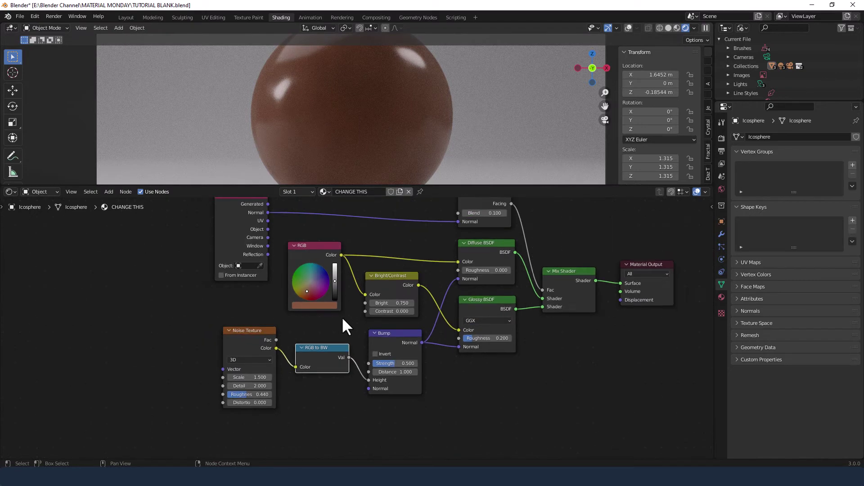
scroll(343, 319, up, 2)
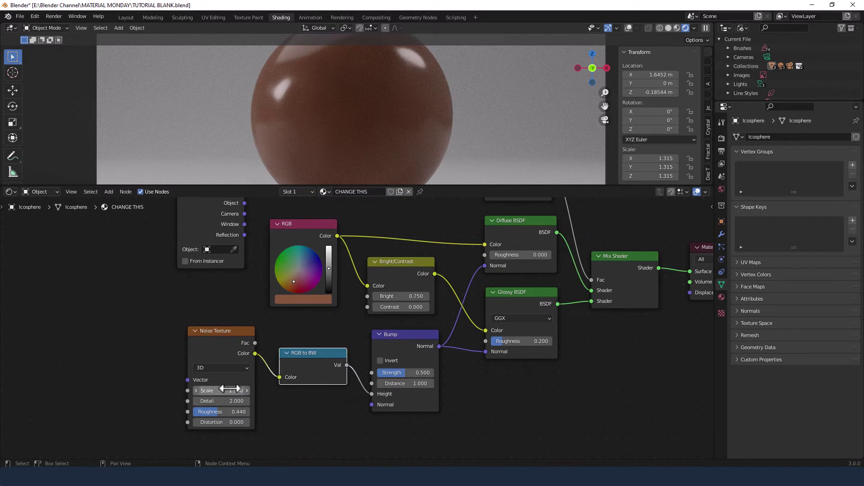
mouse_move(225, 390)
mouse_down()
mouse_move(245, 391)
mouse_move(237, 391)
mouse_up()
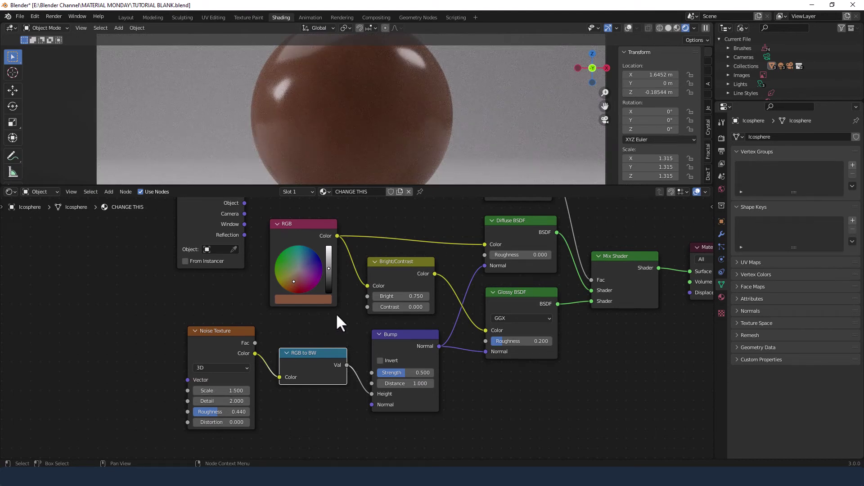
Try a brighter, paler peach color on the RGB node and undo the color changes.
ctrl+middle_drag(336, 312, 333, 295)
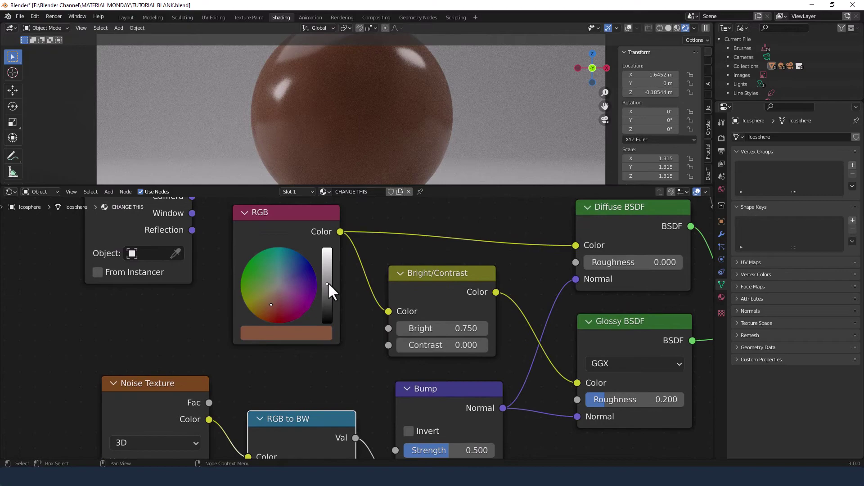
drag(327, 283, 328, 249)
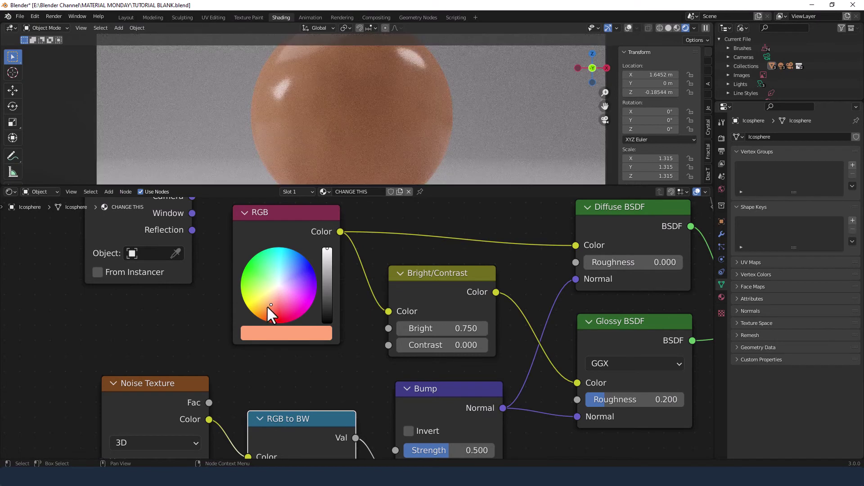
drag(267, 306, 275, 292)
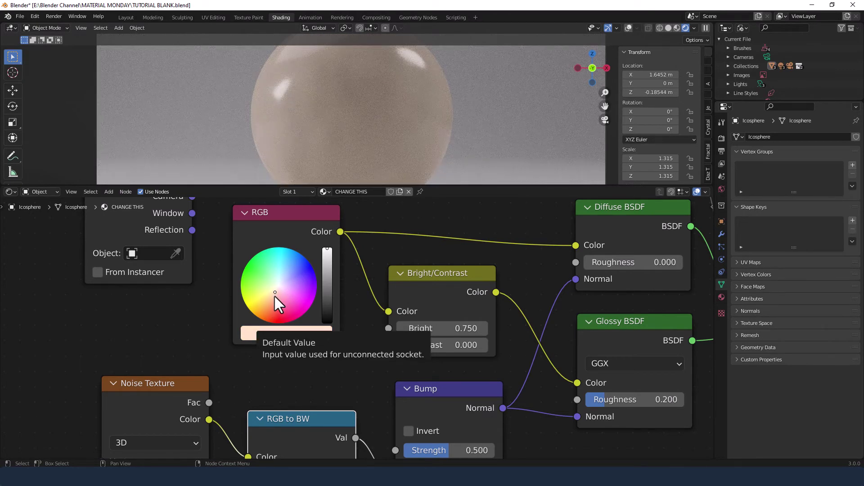
key(ctrl+z)
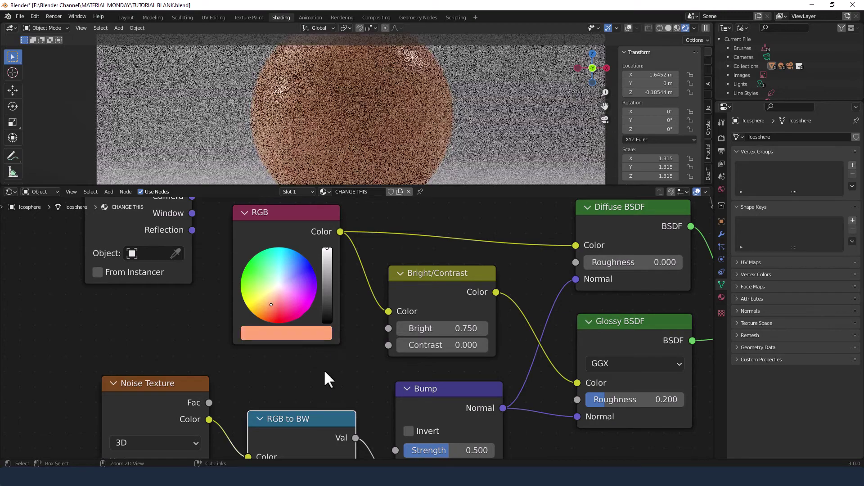
scroll(360, 346, down, 2)
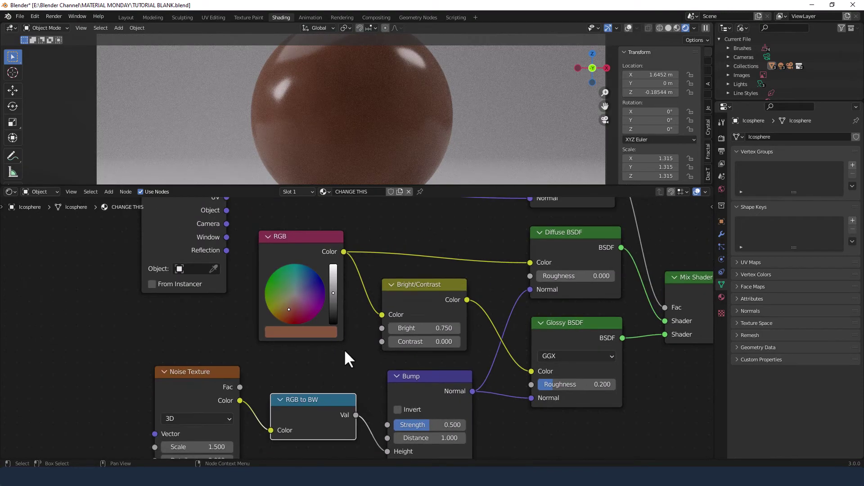
scroll(361, 350, down, 3)
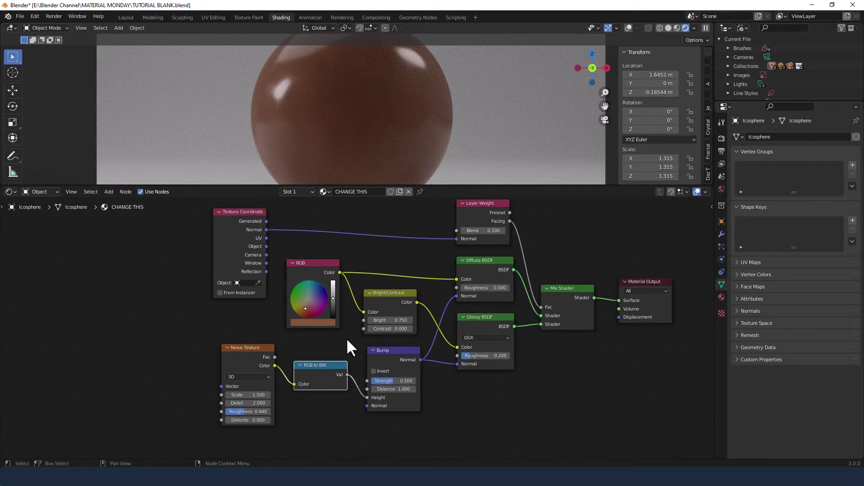
Expand the scene's render sampling settings and review them together with the denoising, light path and caustics options.
click(721, 137)
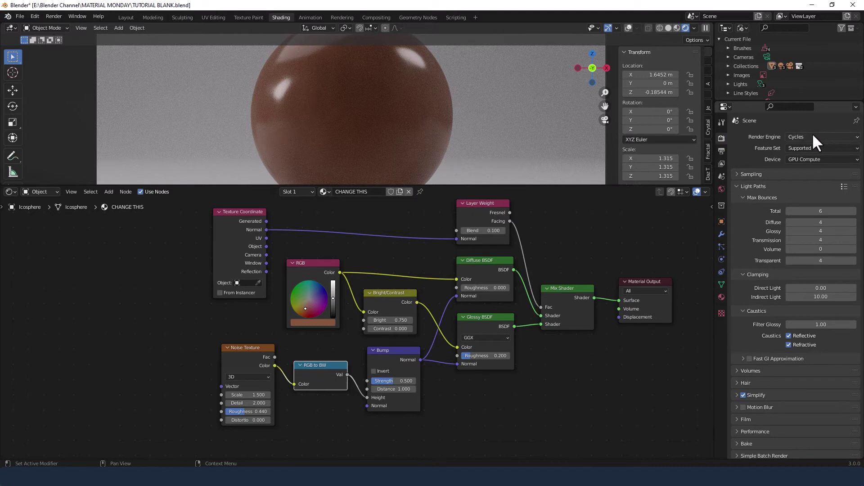
click(737, 174)
click(744, 196)
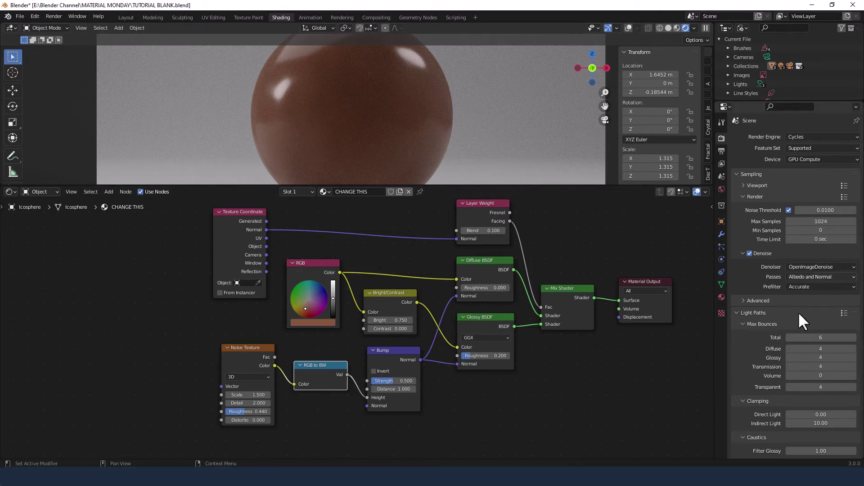
scroll(755, 338, down, 6)
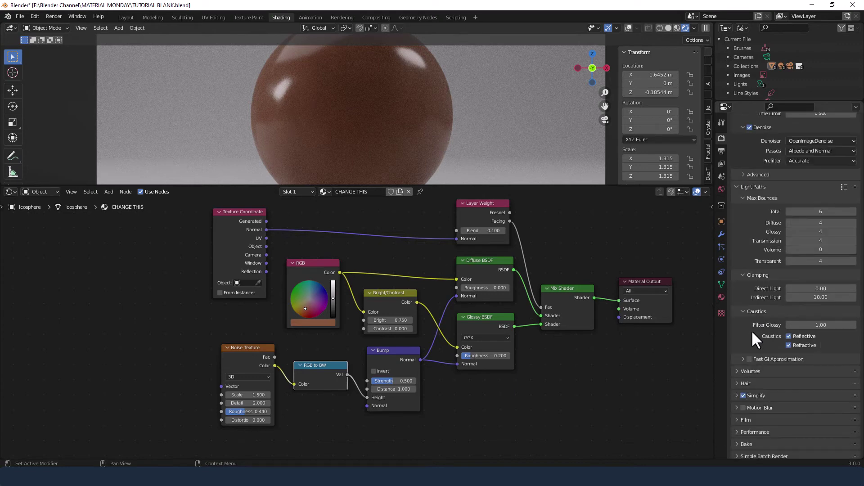
scroll(752, 330, up, 1)
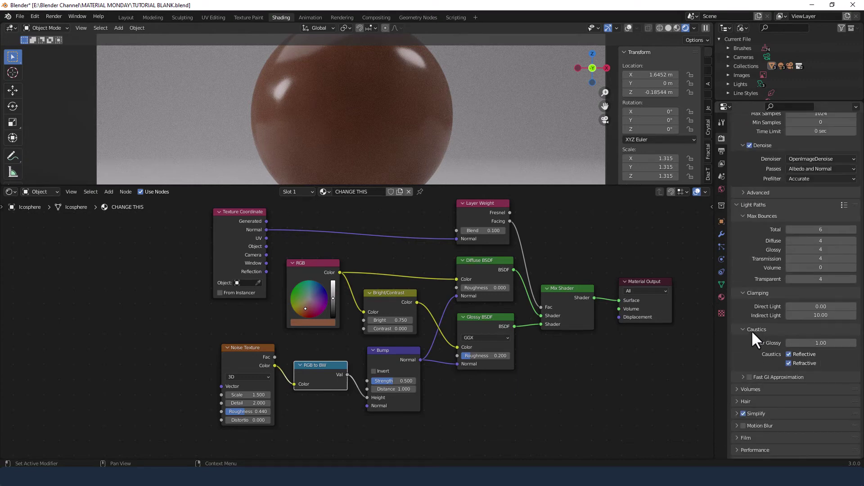
Set the Diffuse, Glossy and Total light path max bounces to 12 each.
click(801, 242)
text(12)
key(Return)
click(828, 250)
text(12)
key(Return)
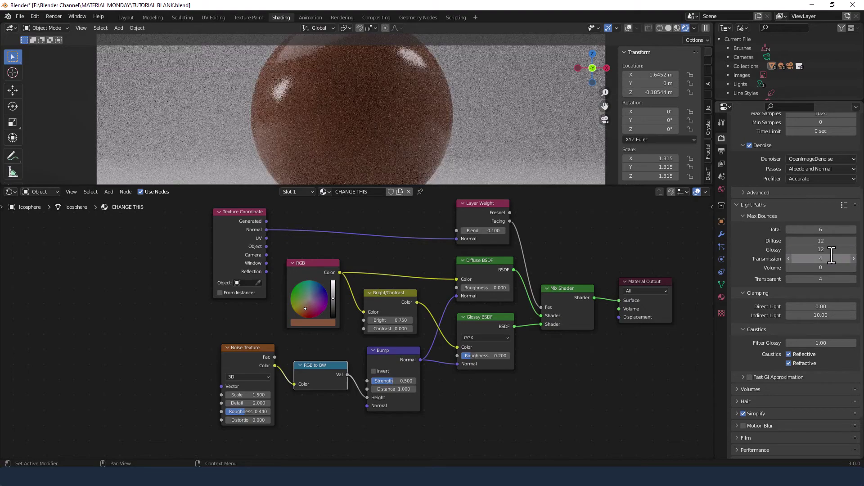
click(831, 231)
text(12)
key(Return)
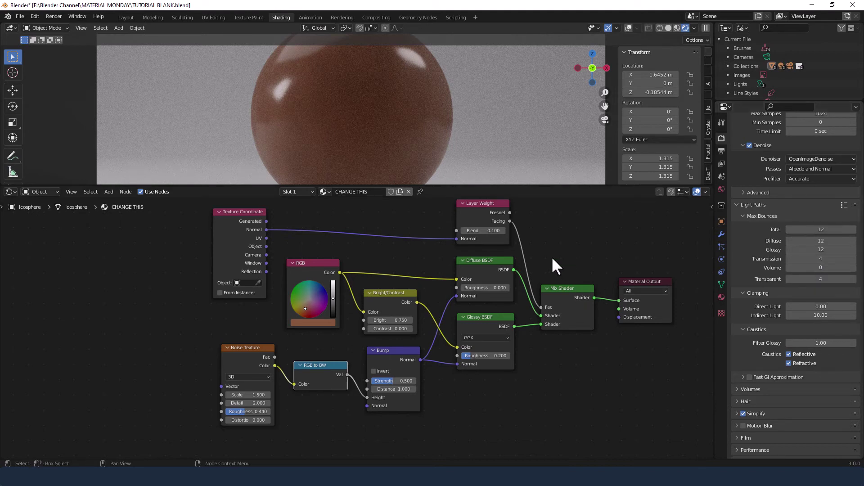
Render the current frame of the scene as a still image.
click(54, 17)
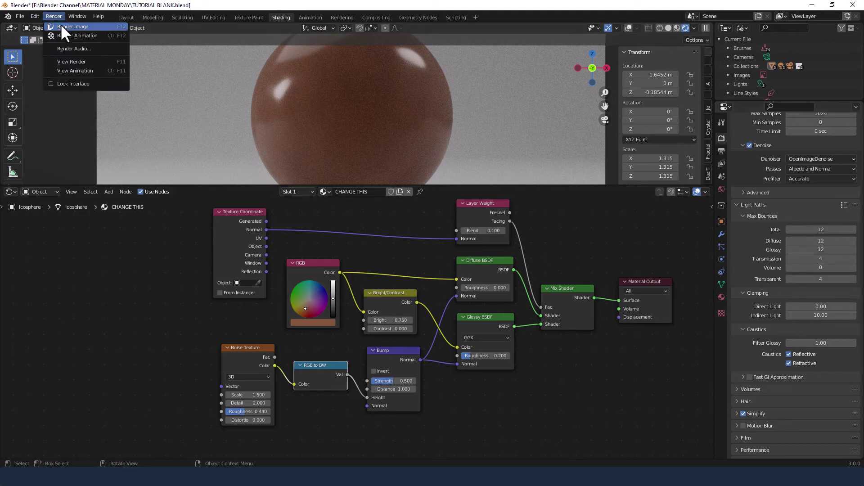
click(62, 27)
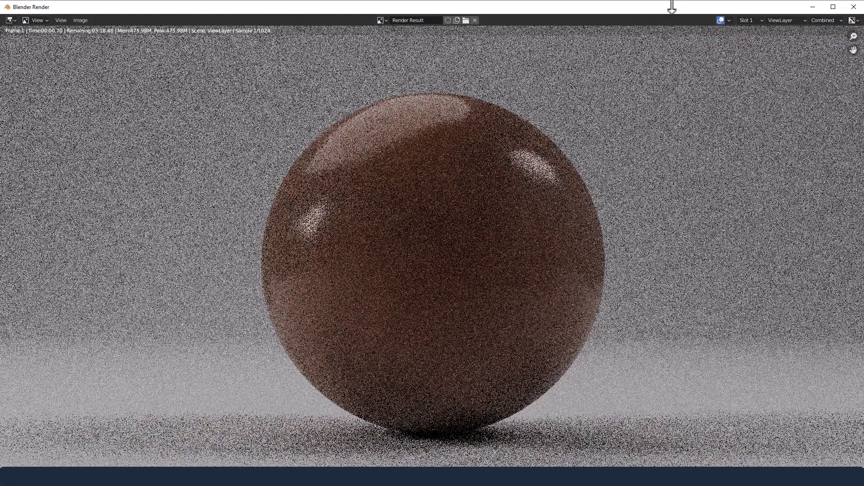